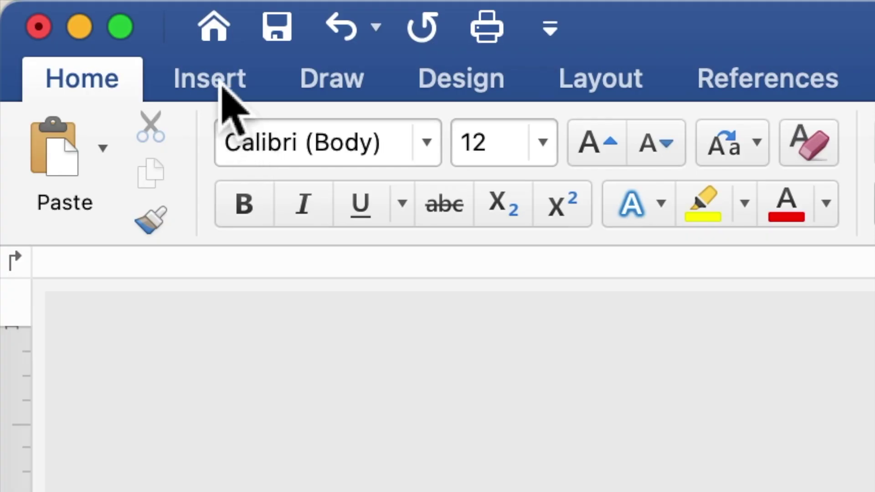
Bring up the Insert ribbon tools on the blank invitation document.
click(222, 87)
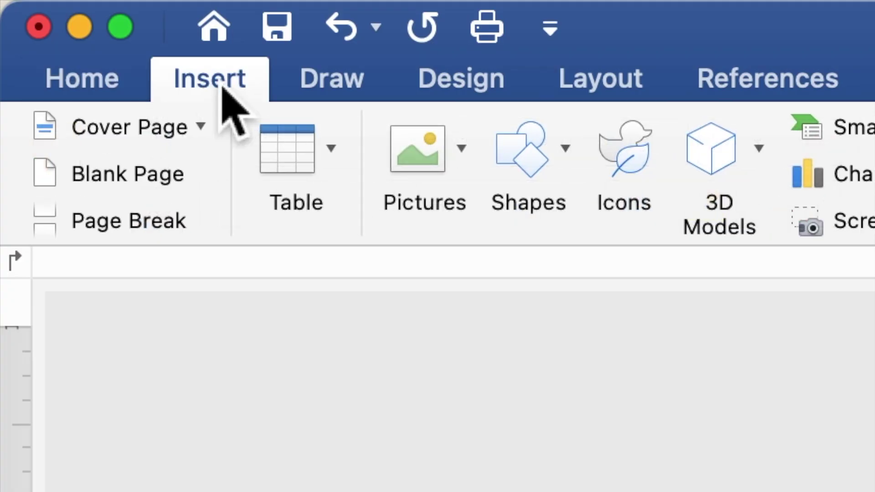
Insert the floral geometric-frame background JPG from the computer into the page.
click(420, 182)
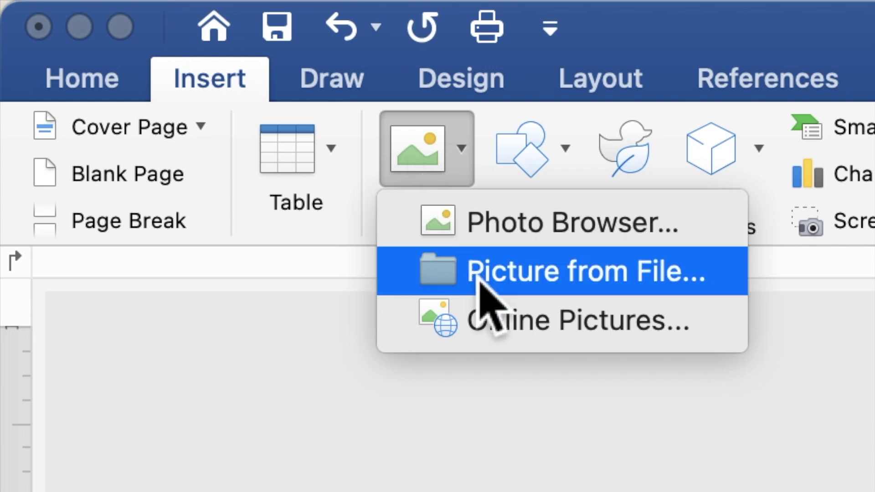
click(478, 279)
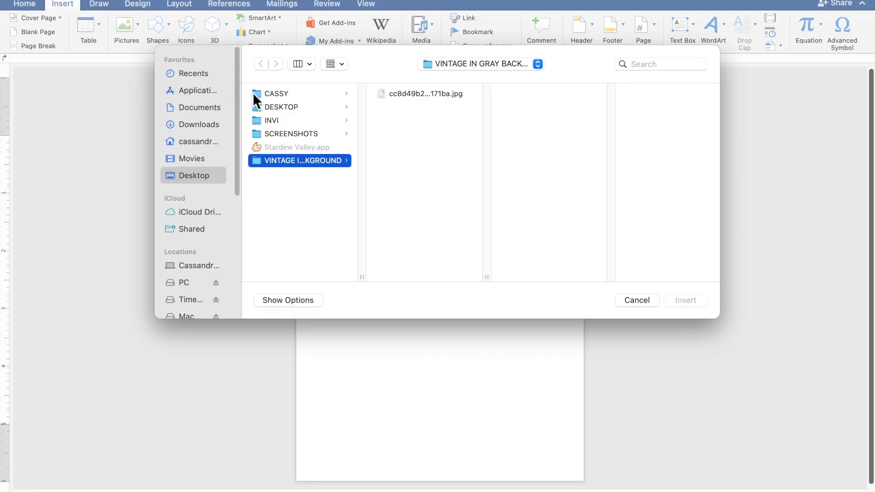
click(433, 95)
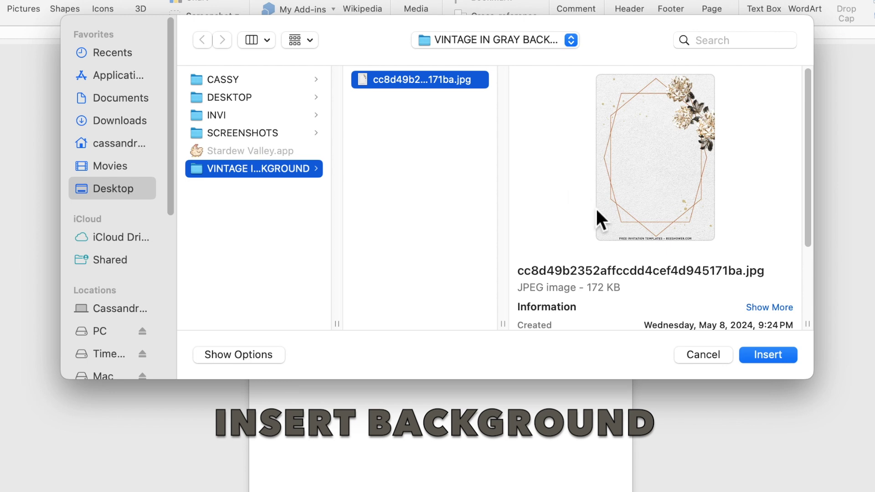
click(785, 355)
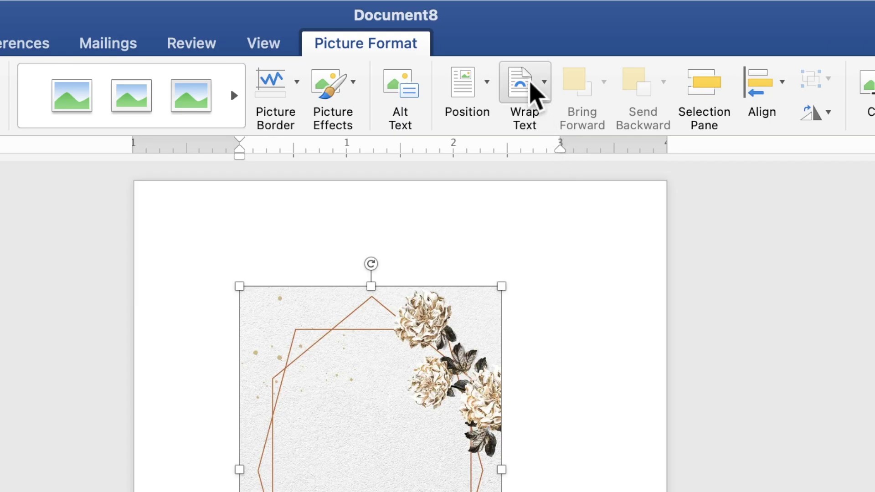
Set the frame image Behind Text and stretch it from the top-left corner to fill the page at 7.18" × 5.12".
click(510, 29)
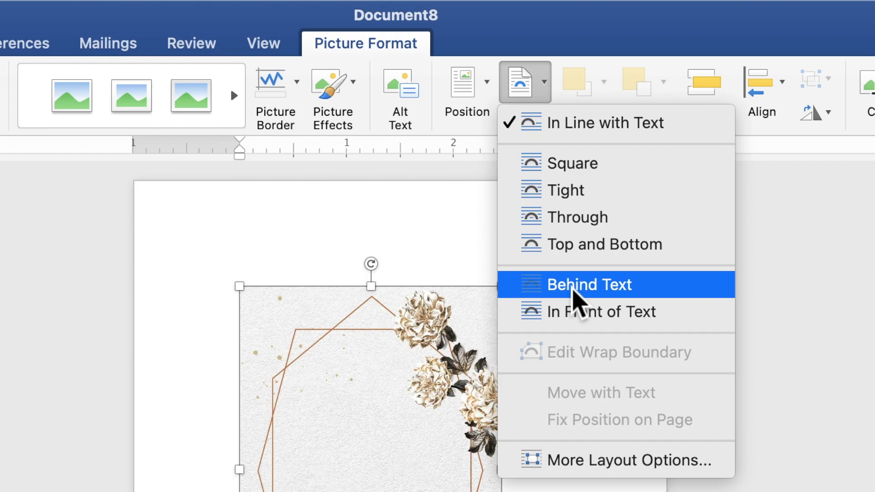
click(573, 292)
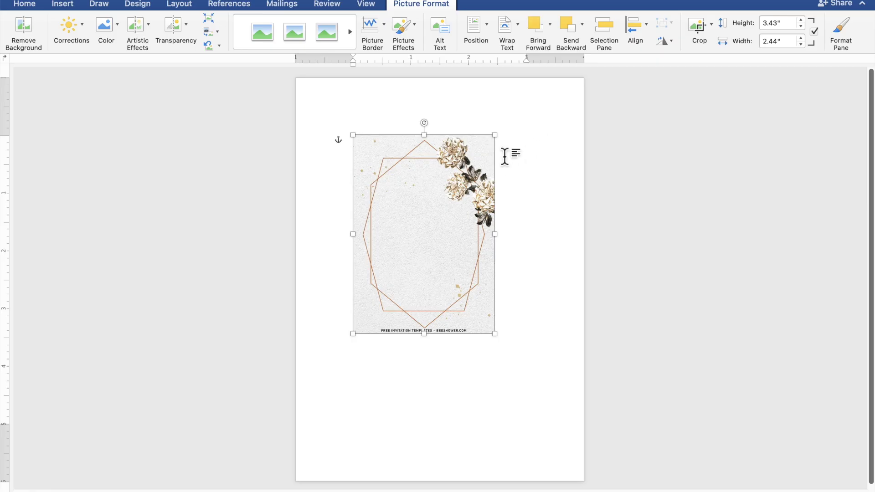
drag(422, 180, 364, 124)
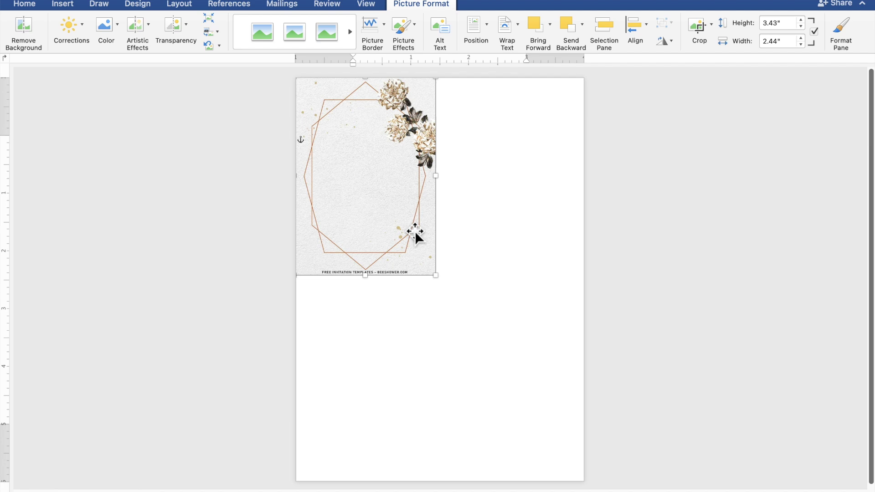
mouse_move(437, 277)
mouse_down()
mouse_move(542, 435)
mouse_move(592, 482)
mouse_up()
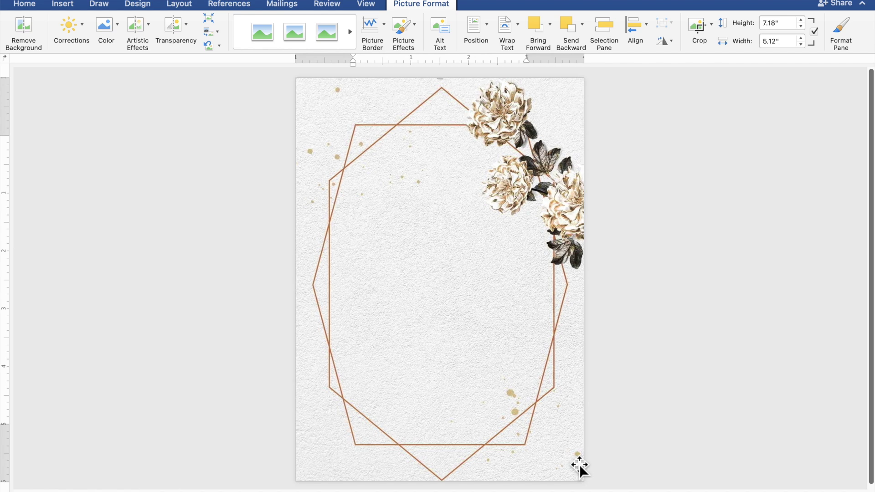
click(715, 381)
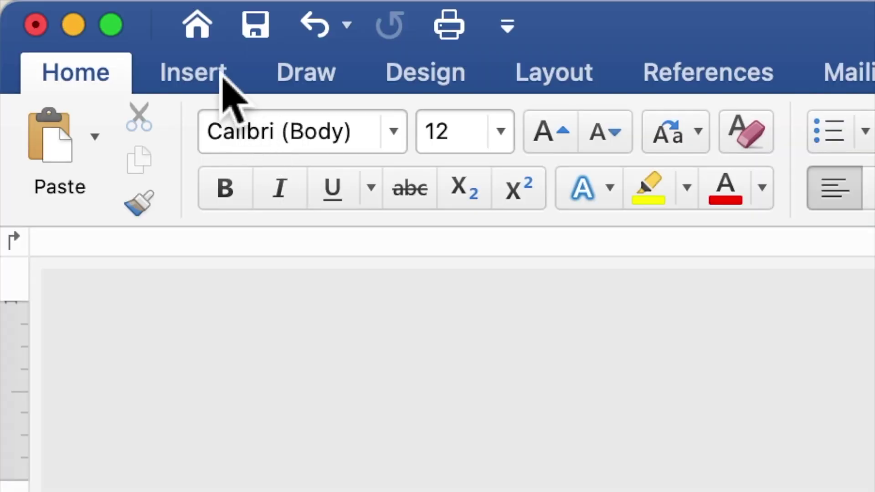
click(223, 75)
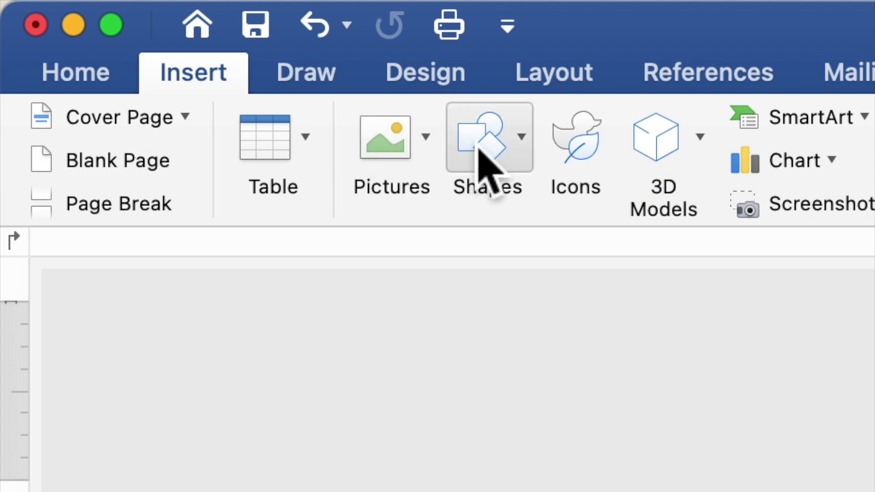
Draw a 4.8" × 5.03" text box over the middle of the frame.
click(481, 157)
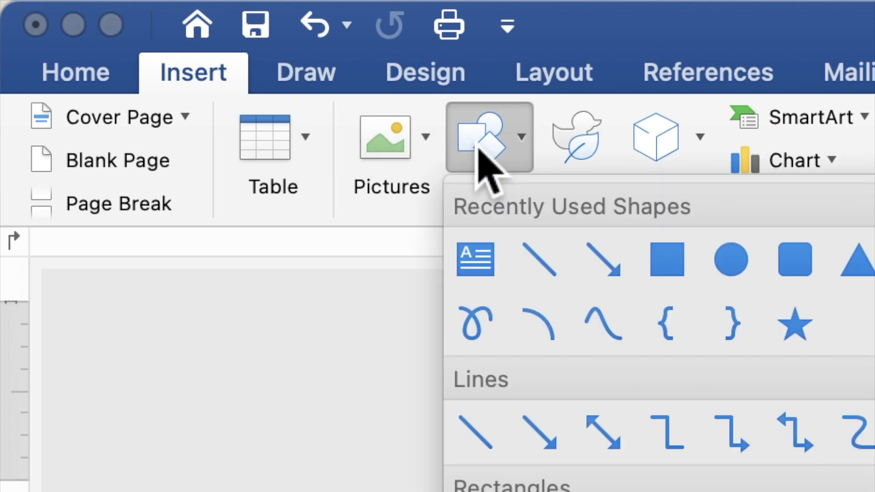
click(480, 259)
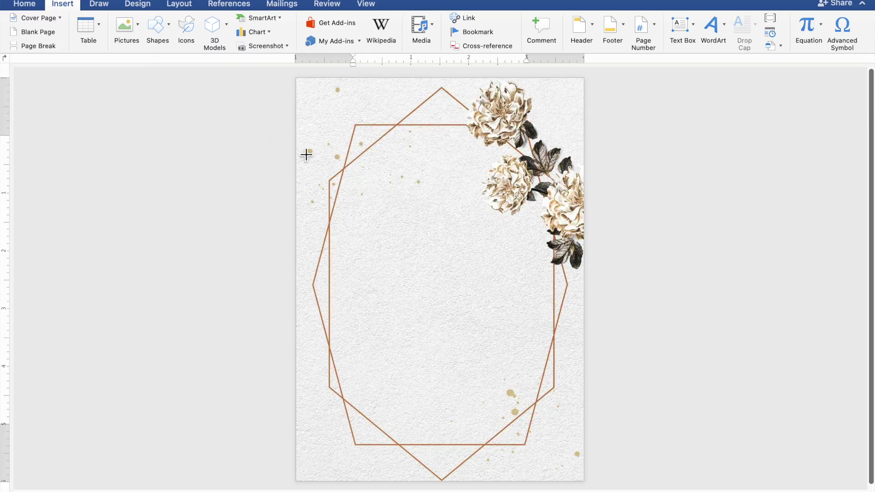
mouse_move(301, 148)
mouse_down()
mouse_move(349, 259)
mouse_move(513, 429)
mouse_move(586, 445)
mouse_up()
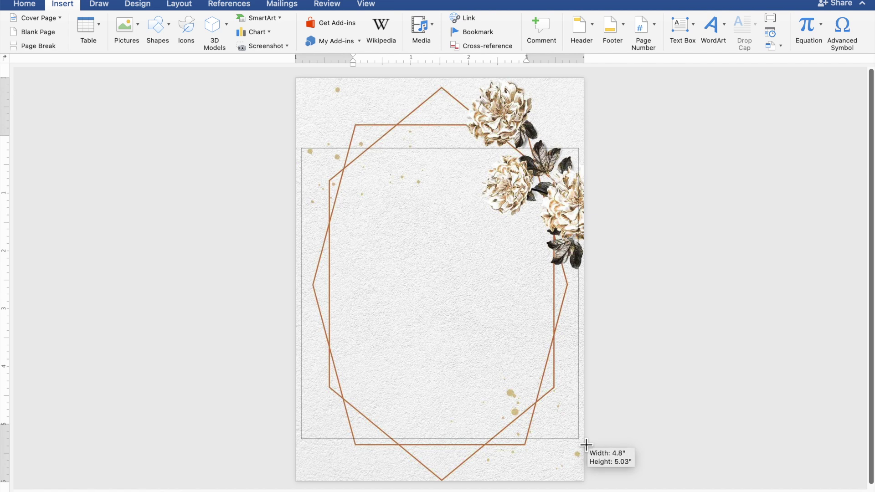
drag(586, 444, 586, 445)
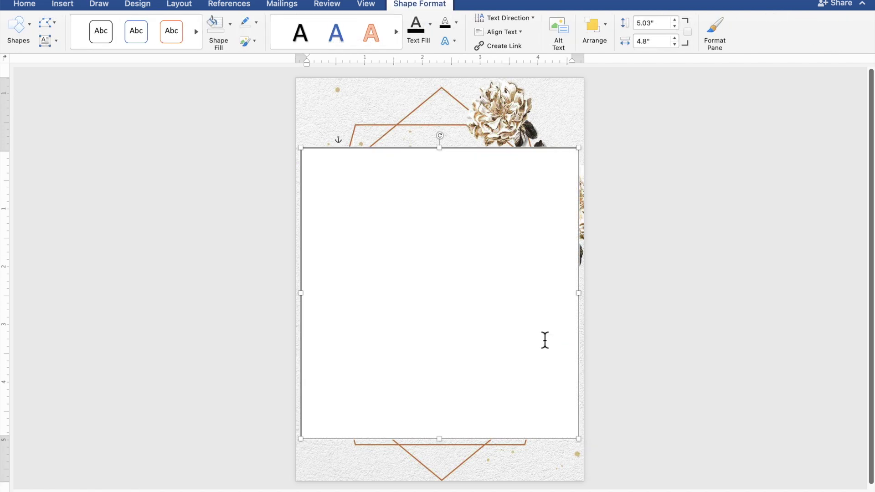
ctrl+scroll(545, 340, up, 1)
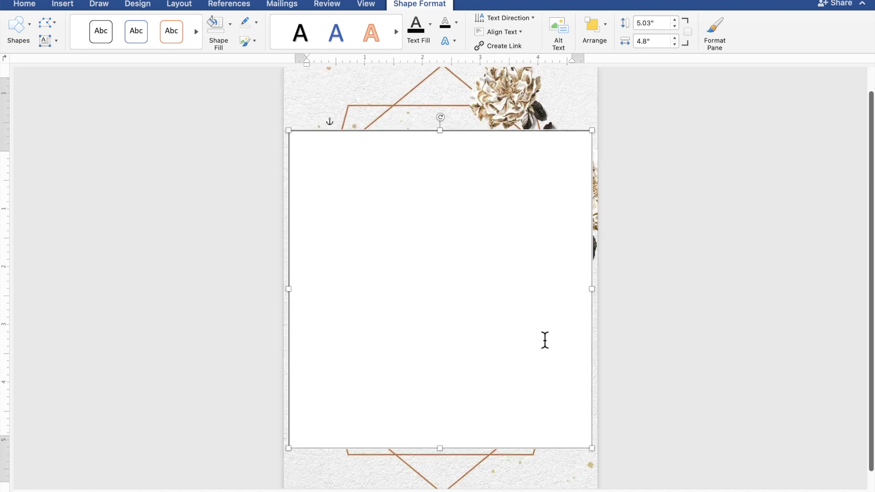
Type the opening line 'TOGETHER WITH THEIR FAMILIES' at the top of the text box.
ctrl+scroll(545, 340, up, 1)
ctrl+scroll(545, 340, up, 1)
ctrl+scroll(545, 340, up, 1)
ctrl+scroll(545, 340, up, 1)
ctrl+scroll(545, 340, up, 1)
ctrl+scroll(545, 340, up, 1)
ctrl+scroll(545, 340, up, 1)
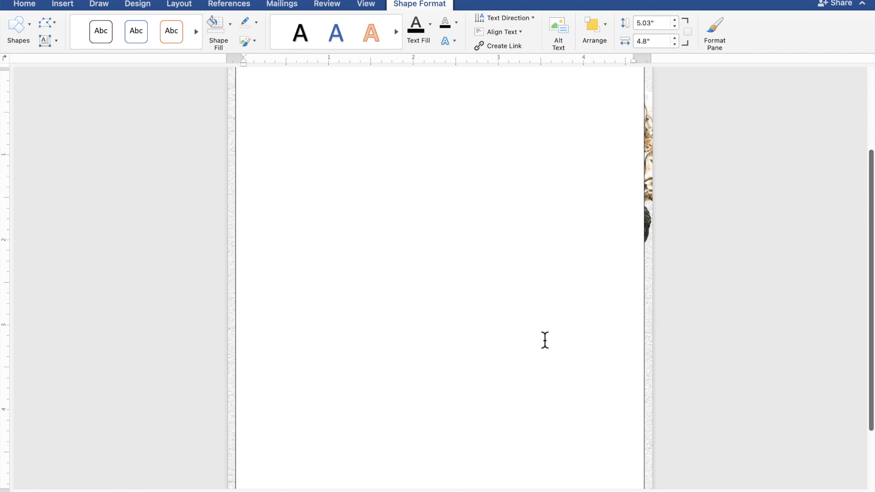
scroll(545, 340, up, 1)
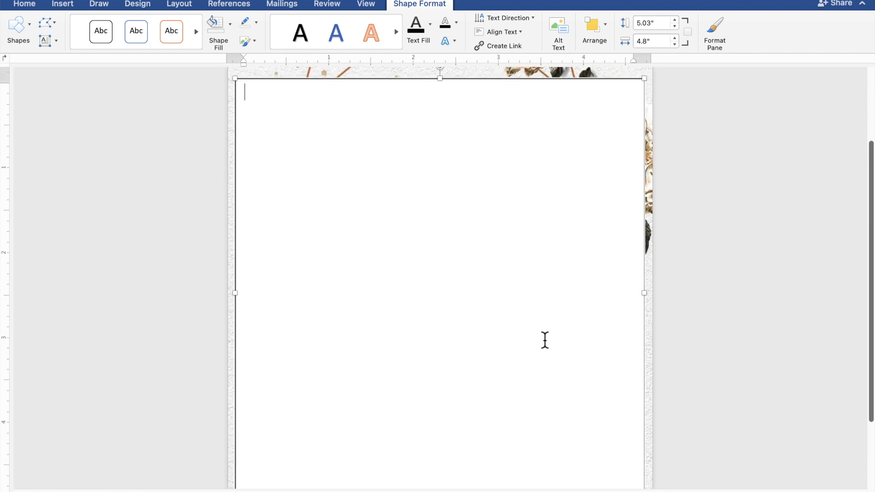
text(T)
text(OGETHE)
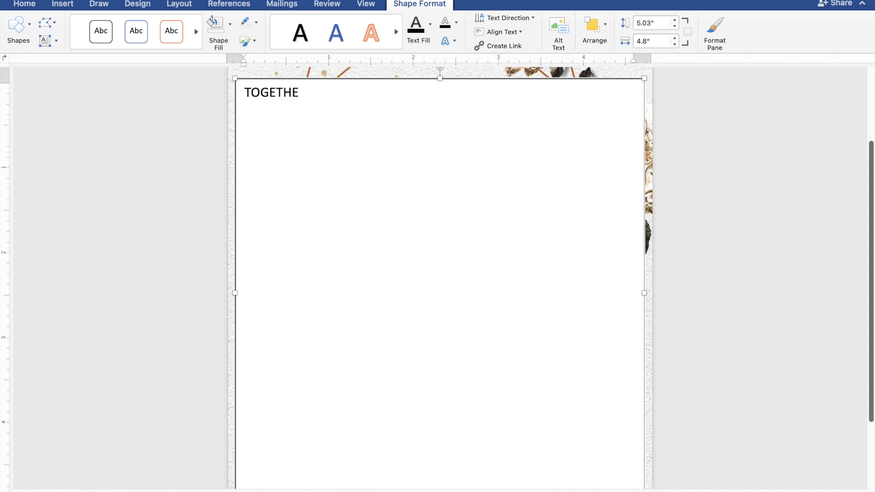
text(R W)
text(ITH )
text(TH)
text(EIR )
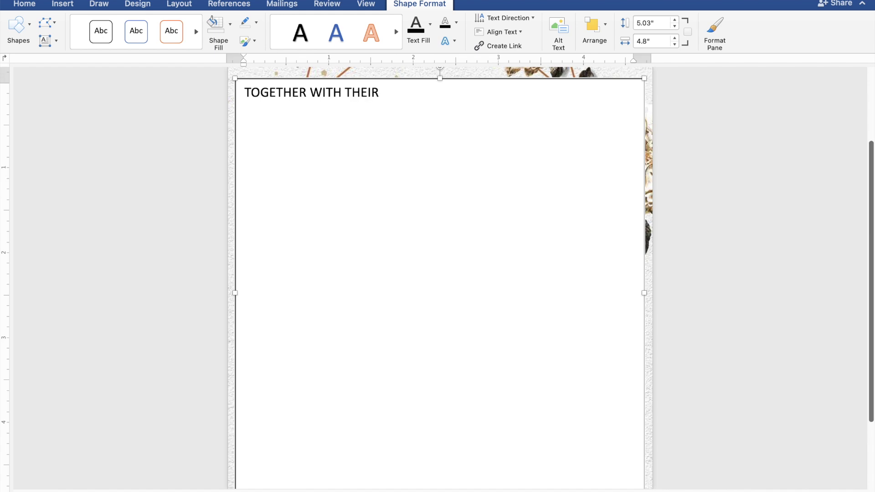
text(FAMILIES)
key(Return)
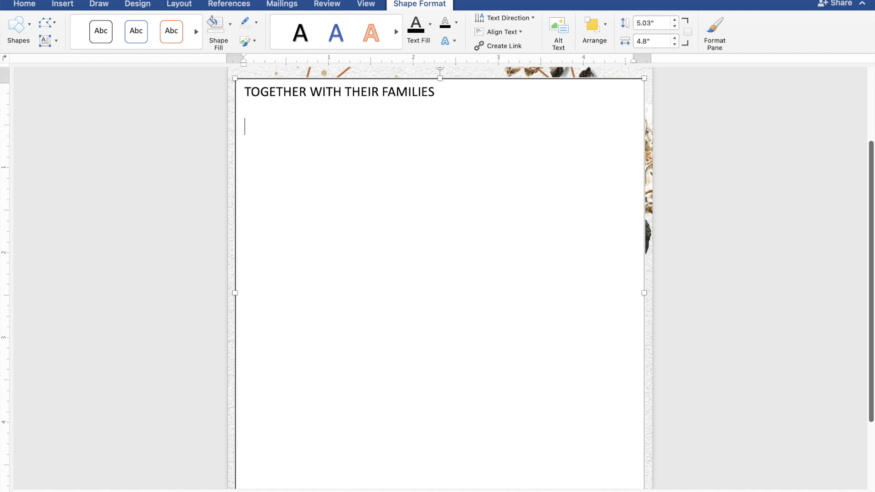
Add the groom's name, 'AND', and the bride's name on separate lines.
text(Ken )
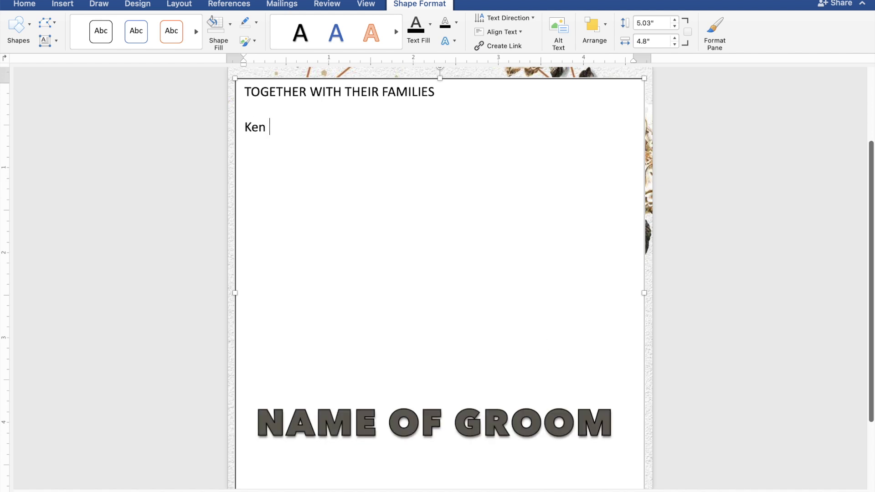
text(Aquino)
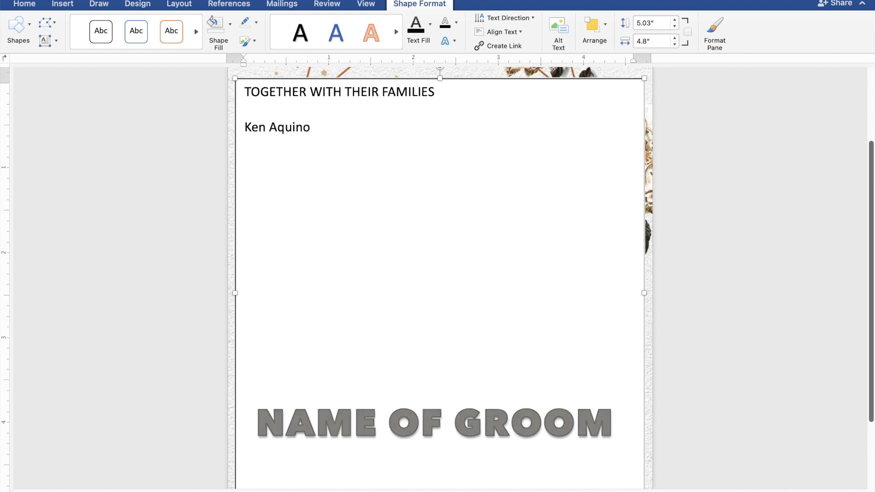
key(Return)
text(AND)
key(Return)
text(C)
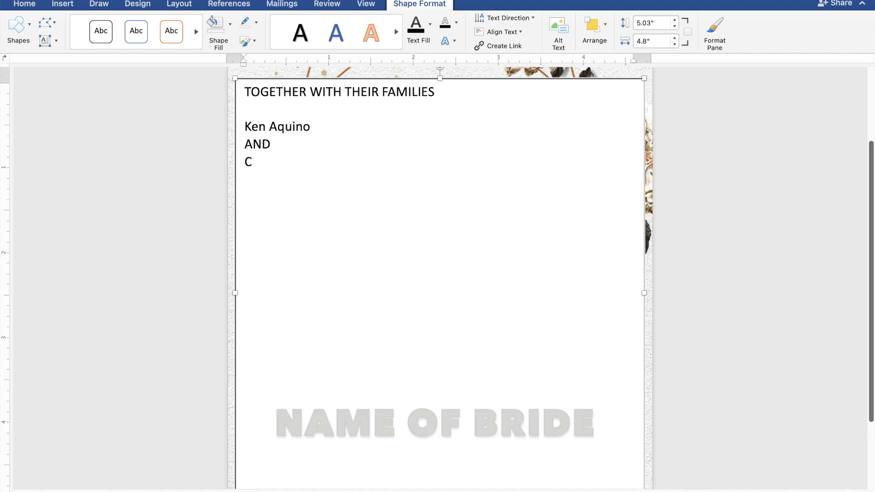
text(assy)
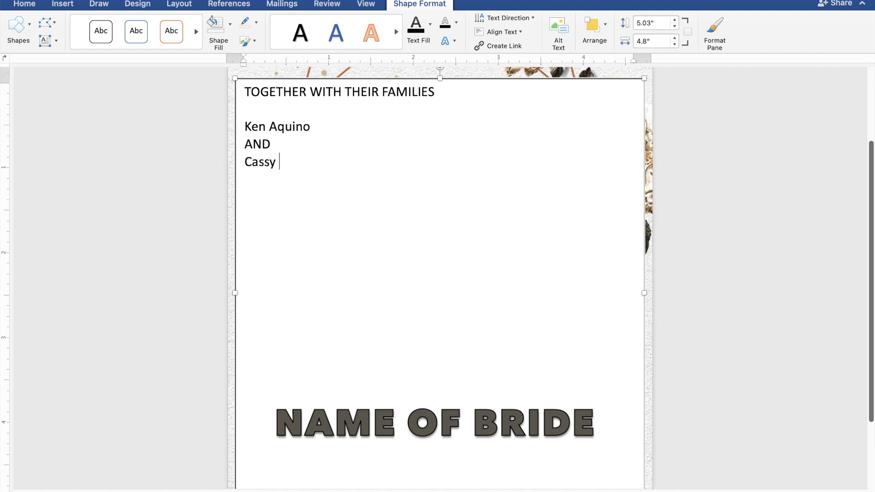
text( Sor)
text(ian)
text(o)
key(Return)
key(Return)
text(R)
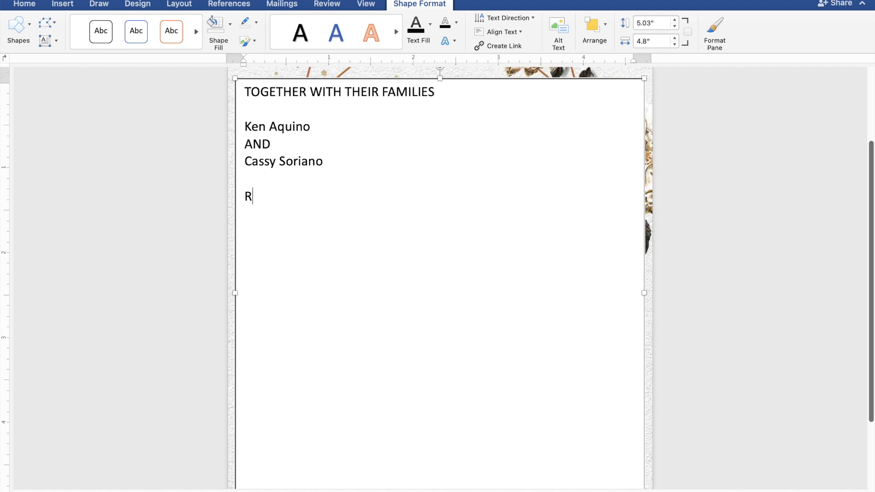
text(EQUEST T)
text(H)
text(E )
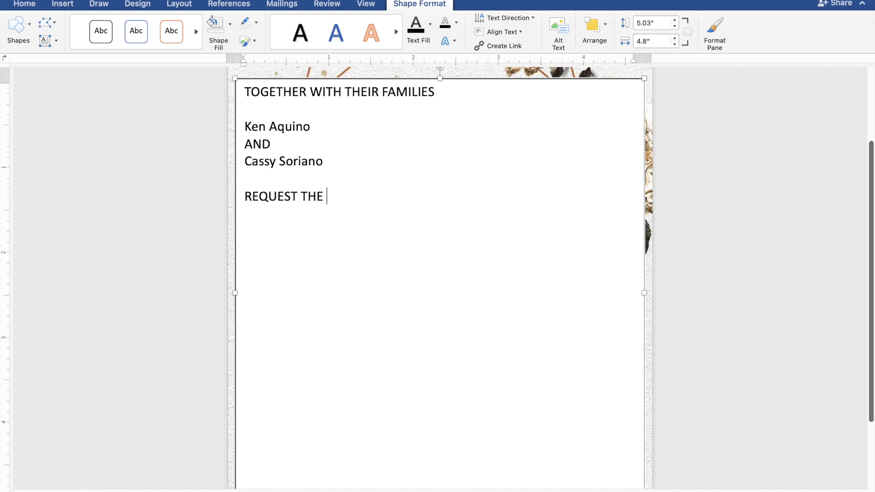
text(PLEASURE OF )
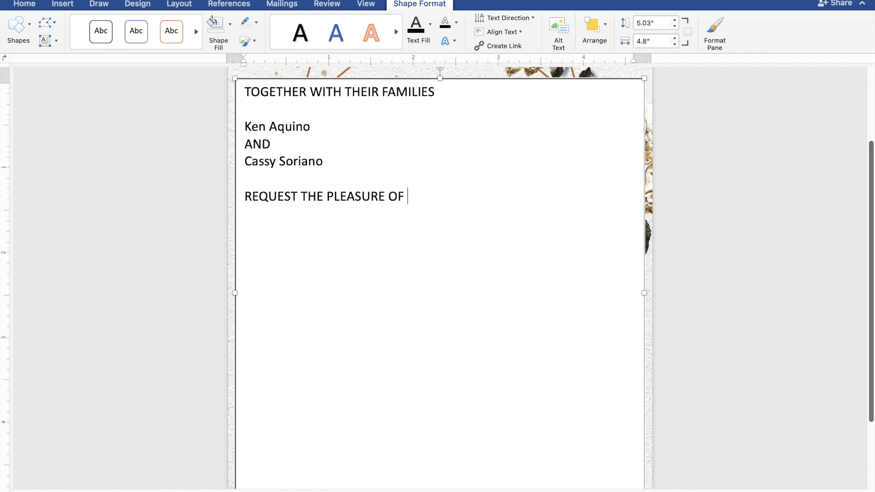
text(YOU)
text(R PR)
Finish 'REQUEST THE PLEASURE OF YOUR PRESENCE' and add 'AS THEY JOYFULLY UNITE IN MARRIAGE' below it.
text(ESENCE)
key(Return)
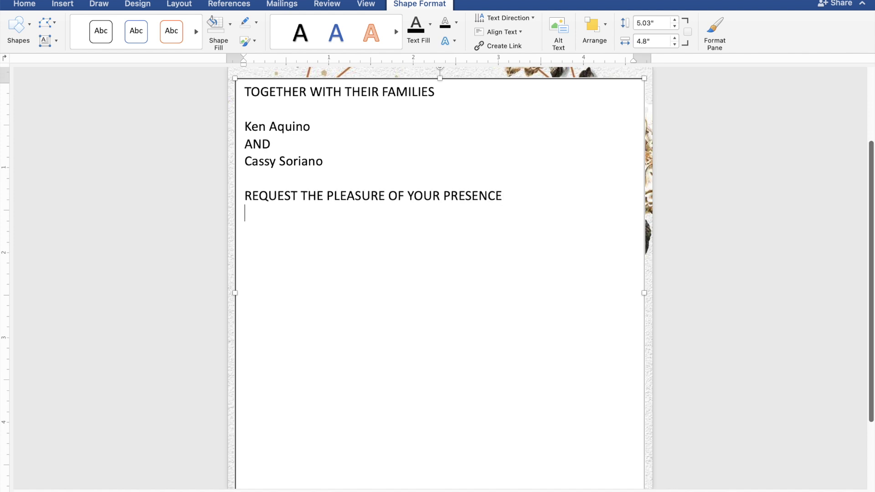
text(AS )
text(THEY JOYFULLY UNITE I)
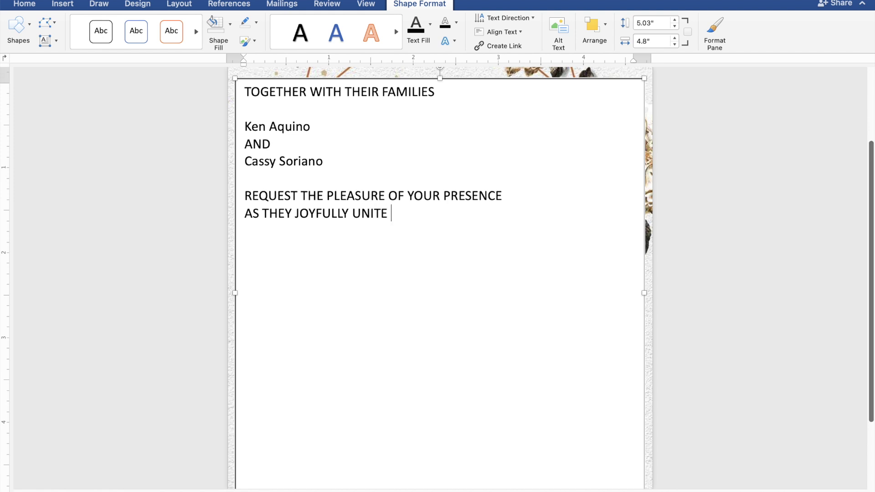
text(N )
text(MAR)
text(RIAGE)
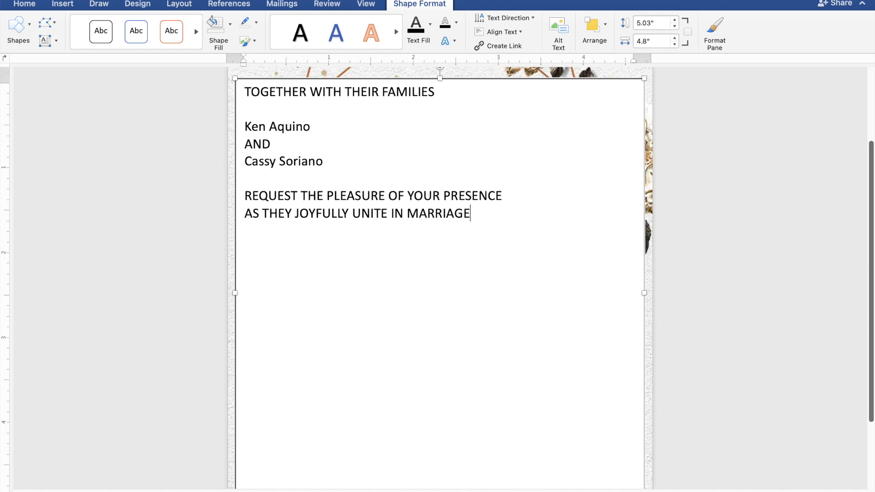
key(Return)
Type the ceremony day and time: SUNDAY, JULY 28, 2024, 10:00 IN THE MORNING.
key(Return)
text(SUNDAY)
key(Return)
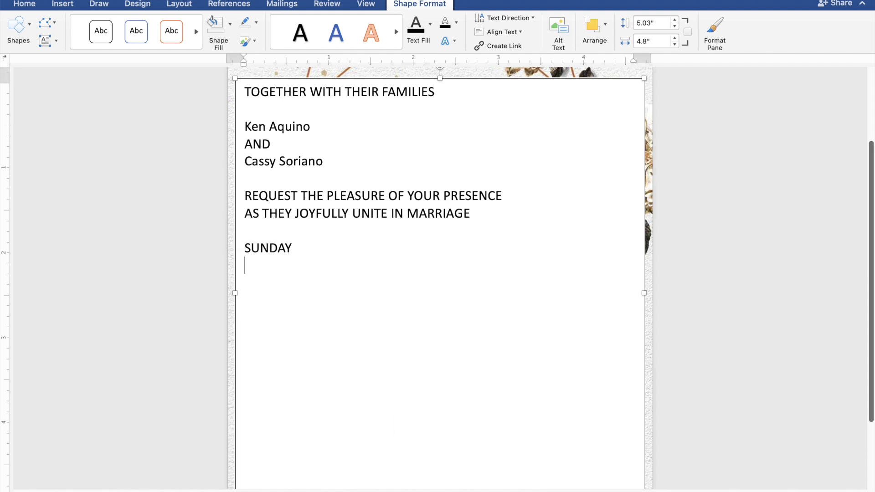
text(JULY )
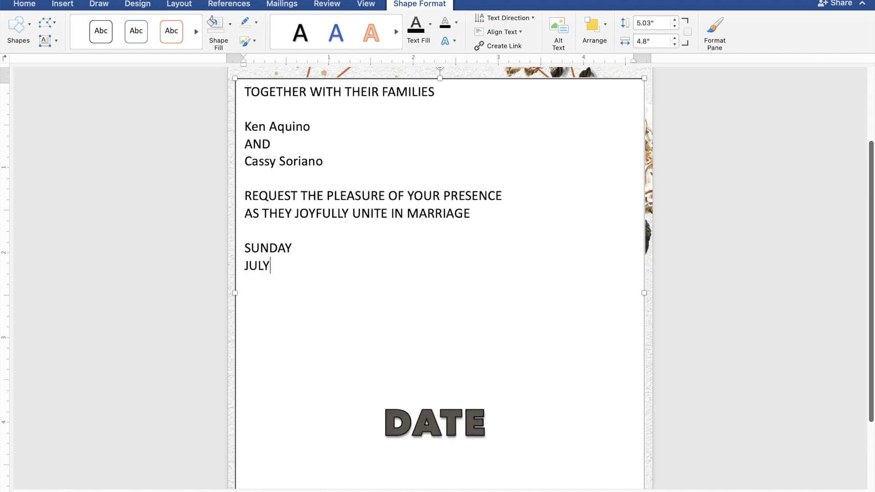
text(28, 2024)
key(Return)
text(10:00 IN T)
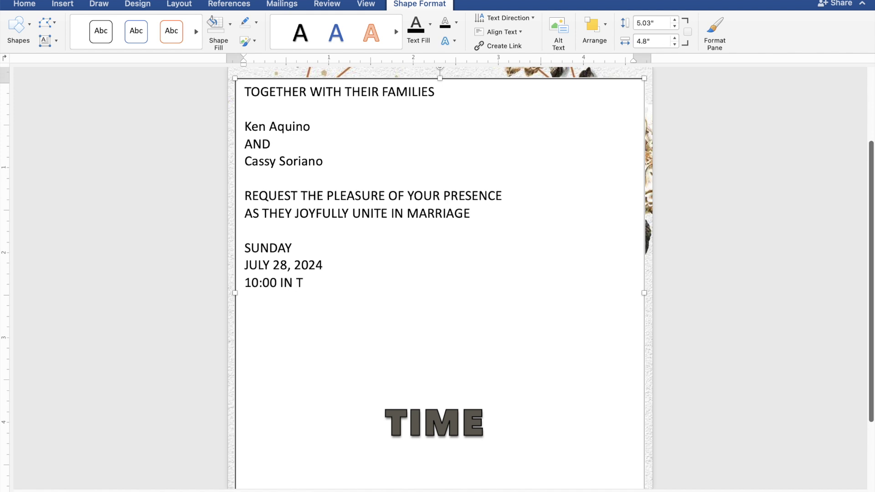
text(HE )
text(MORNING)
Add the parish and town line, then 'Reception to follow' after a blank line.
key(Return)
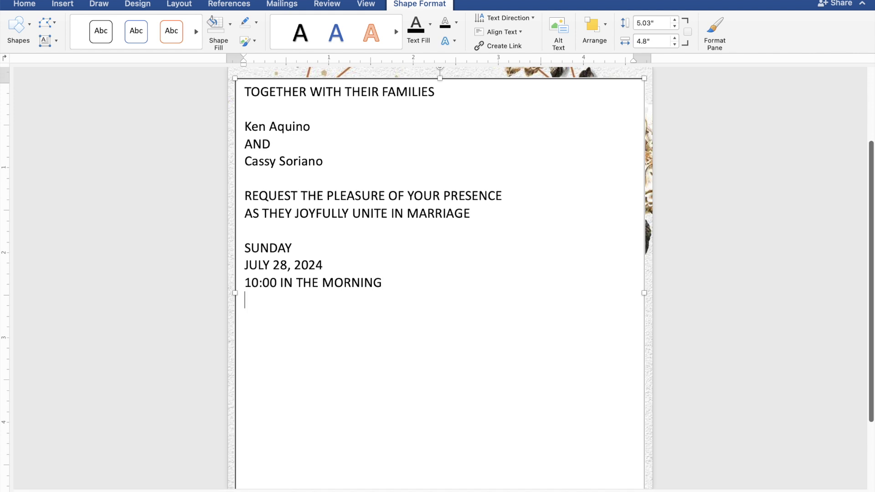
text(ST. )
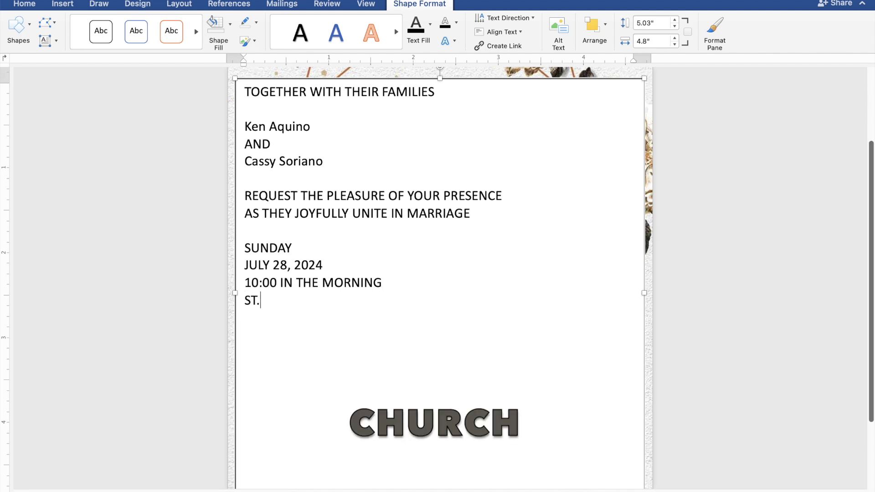
text(TH)
text(OMAS AQUINAS)
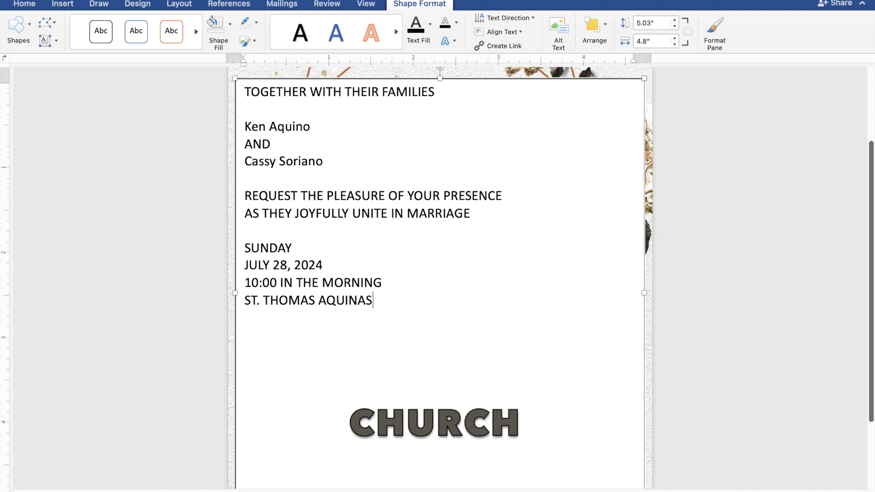
text( PAR)
text(ISH )
text(MAN)
text(GAL)
text(DAN,)
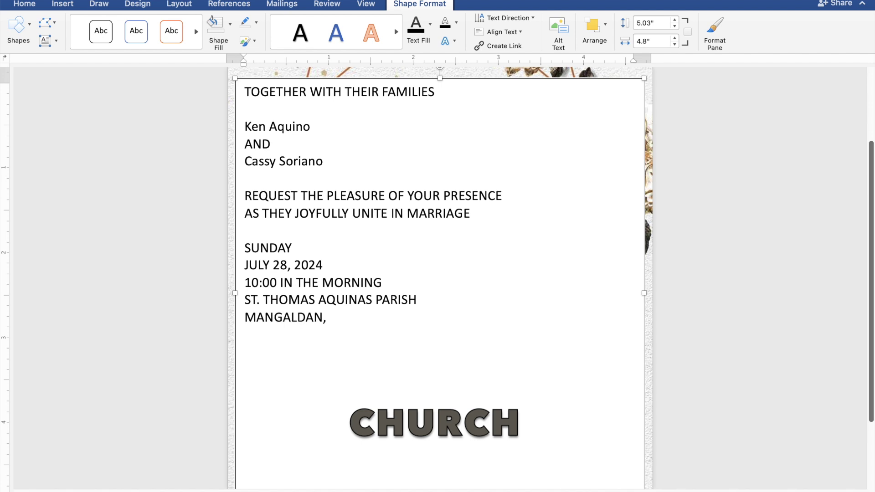
text( PANGASINAN)
key(Return)
text(Reception )
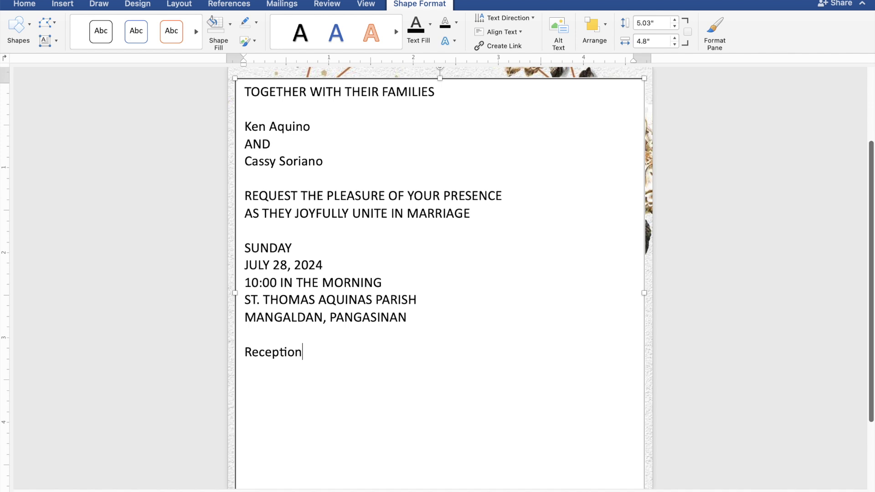
text(to )
text(follow)
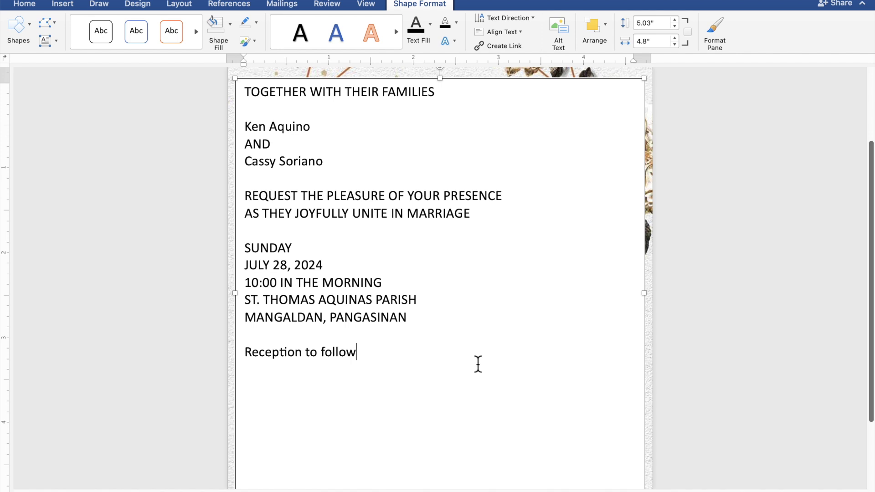
Select all the invitation text and give the text box No Fill and No Outline.
mouse_move(367, 357)
mouse_down()
mouse_move(332, 336)
mouse_move(258, 133)
mouse_up()
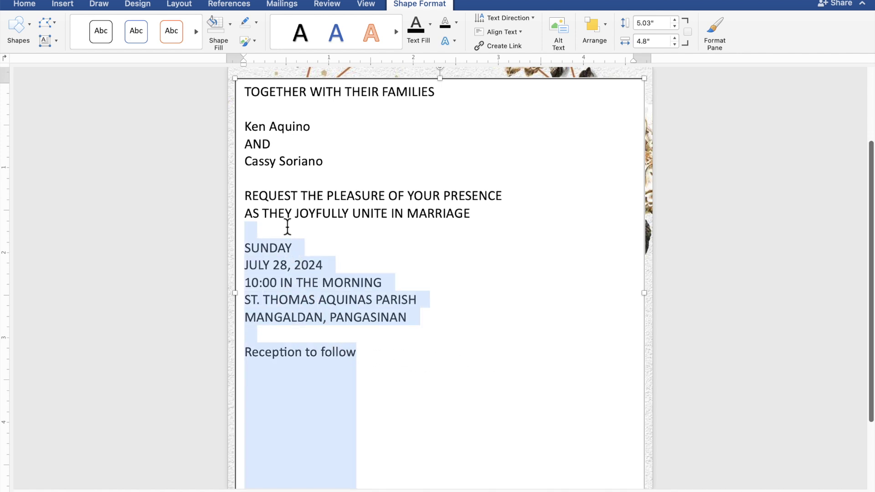
drag(258, 134, 245, 106)
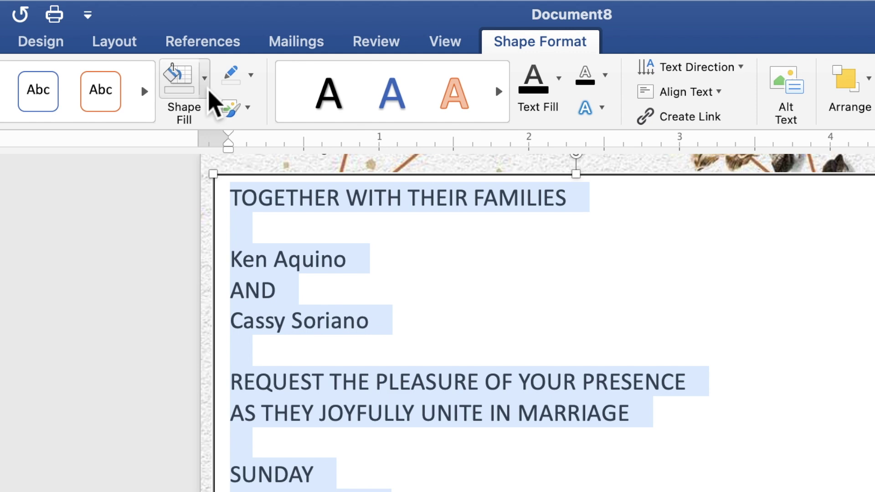
click(207, 89)
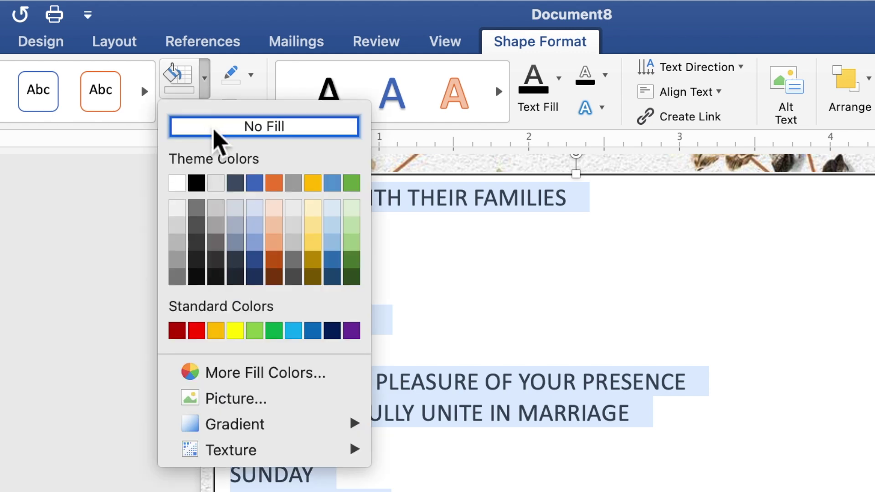
click(216, 130)
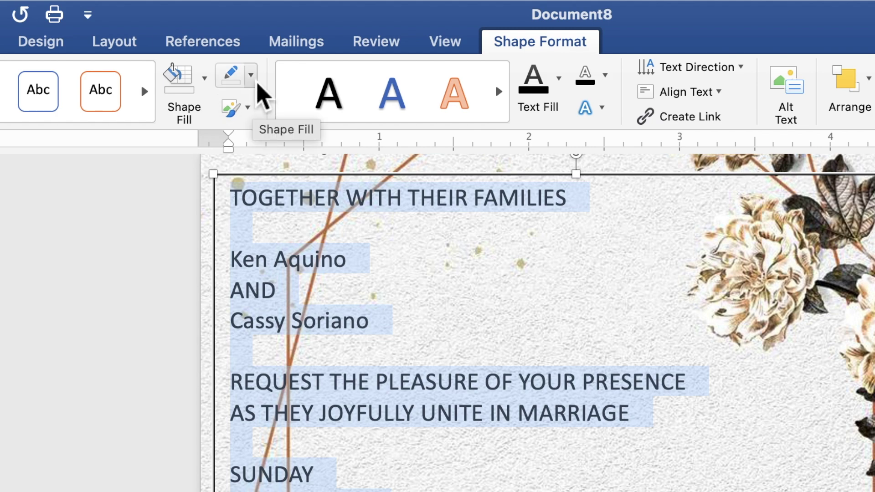
click(251, 75)
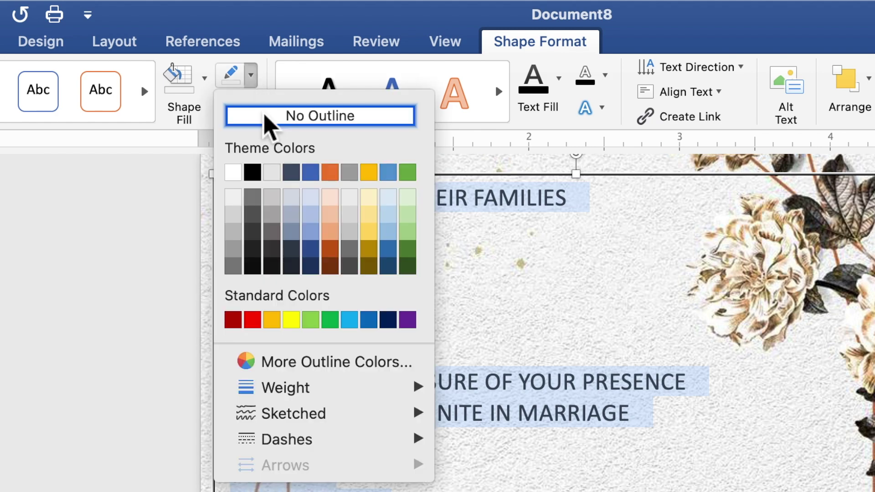
click(264, 117)
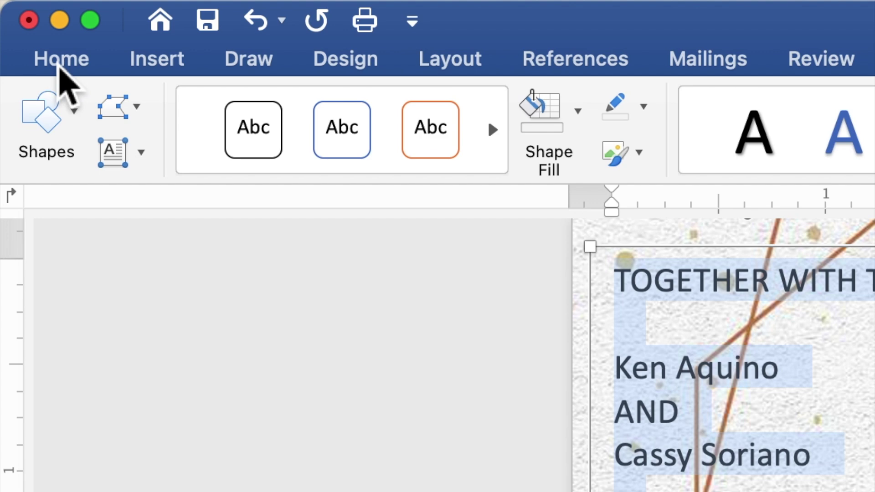
Format all the invitation text as Times New Roman 10 pt, centred.
click(58, 65)
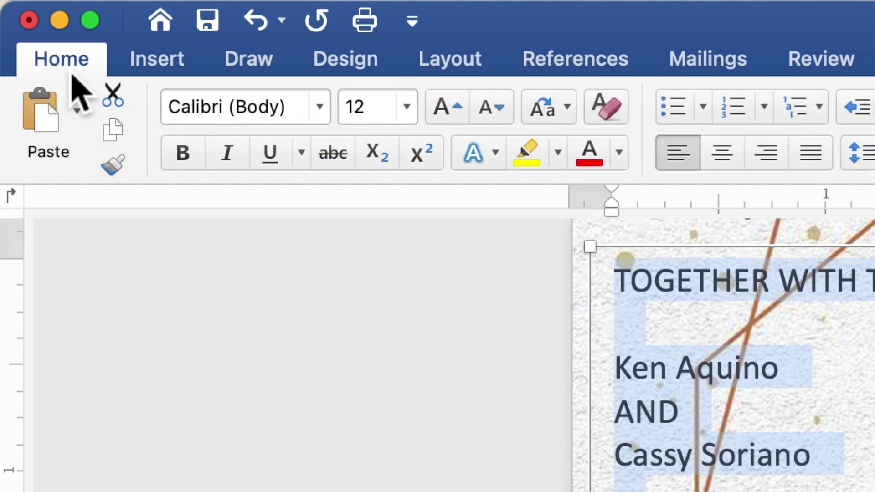
click(326, 117)
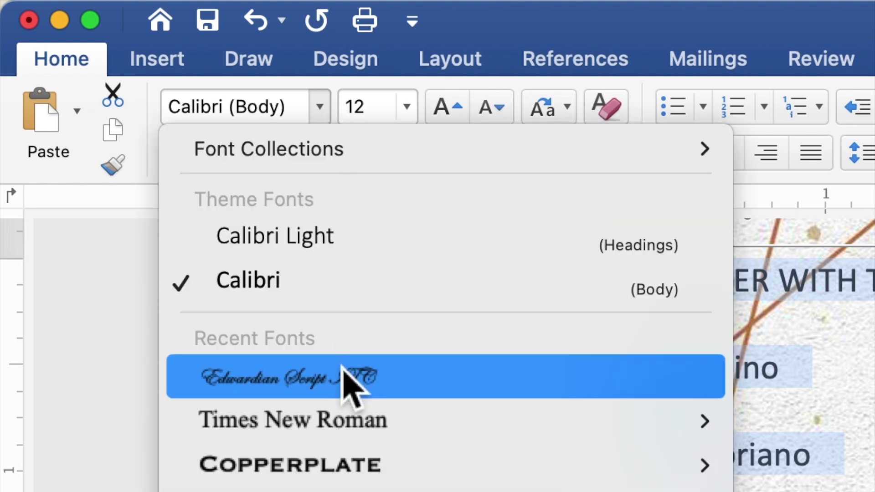
mouse_move(294, 420)
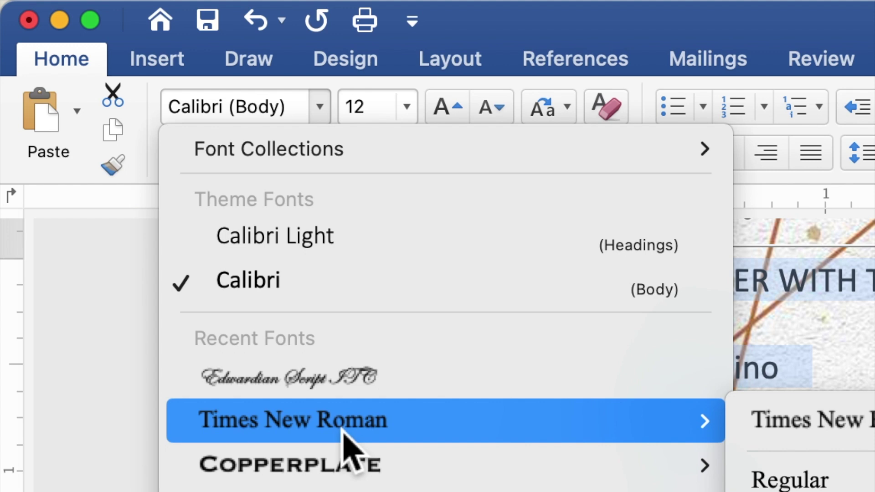
click(345, 436)
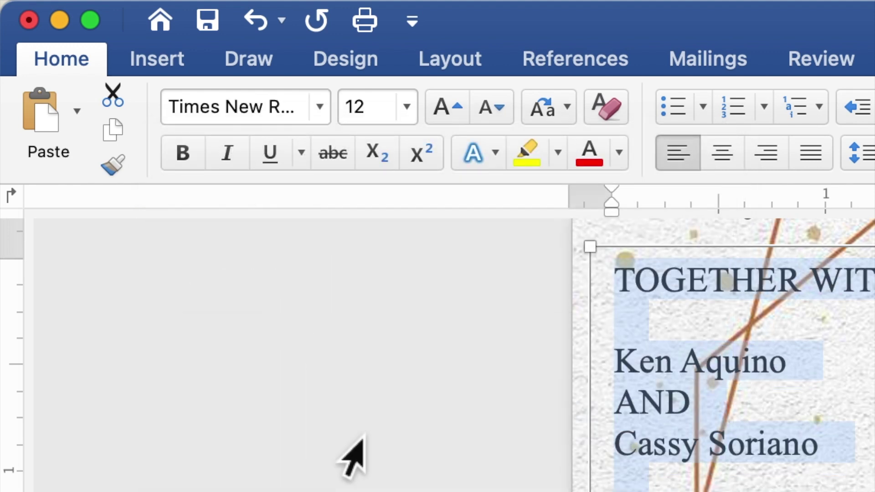
click(354, 103)
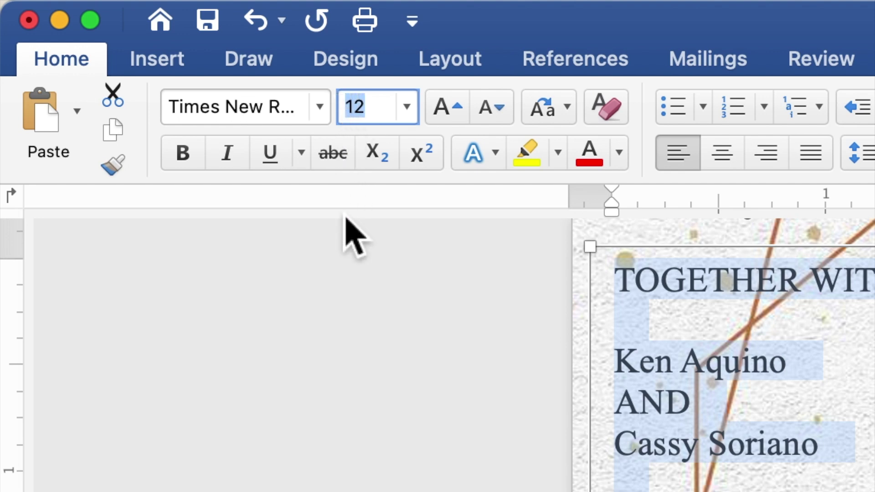
text(10)
key(Return)
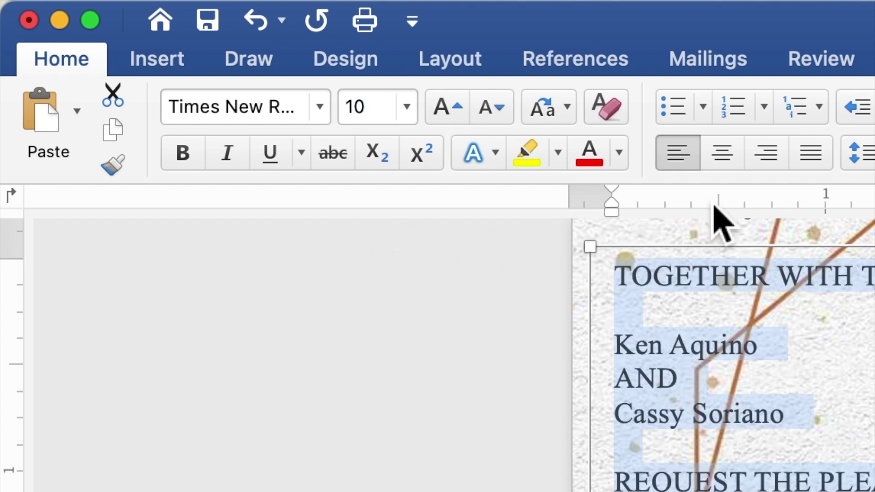
click(728, 163)
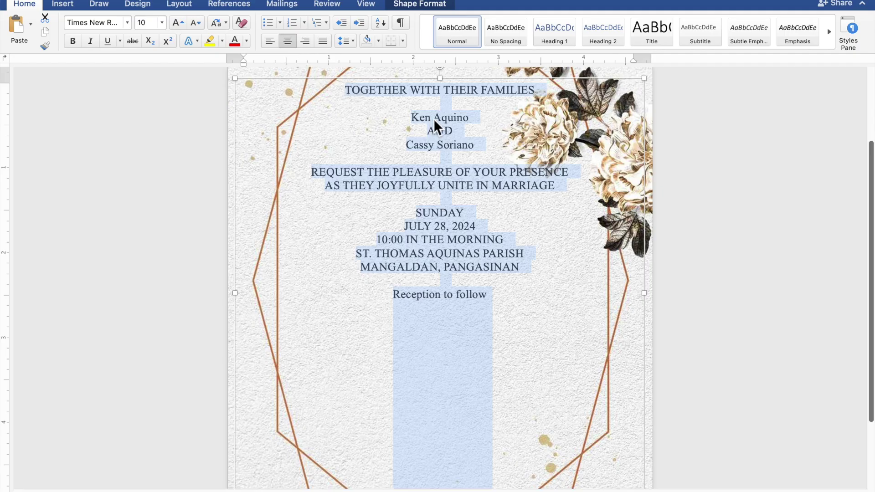
click(474, 119)
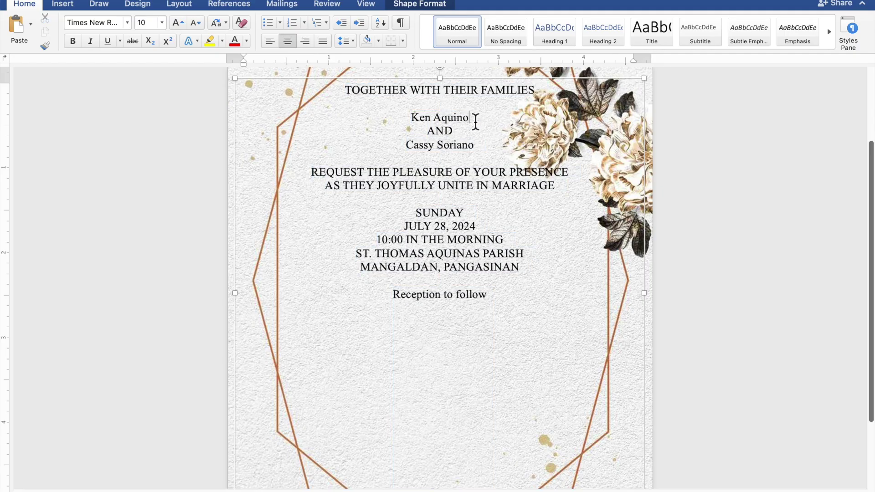
Select both names and the 'Reception to follow' line, then apply Edwardian Script ITC at 20 pt.
drag(469, 120, 413, 120)
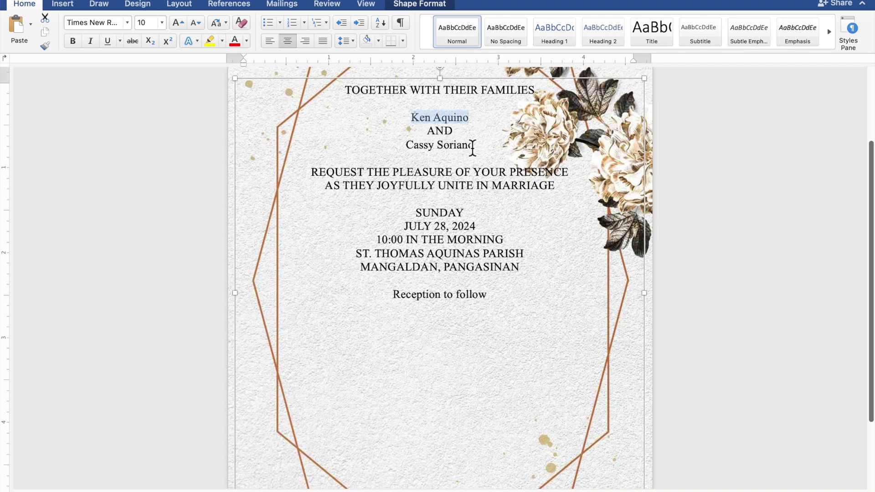
drag(476, 149, 415, 151)
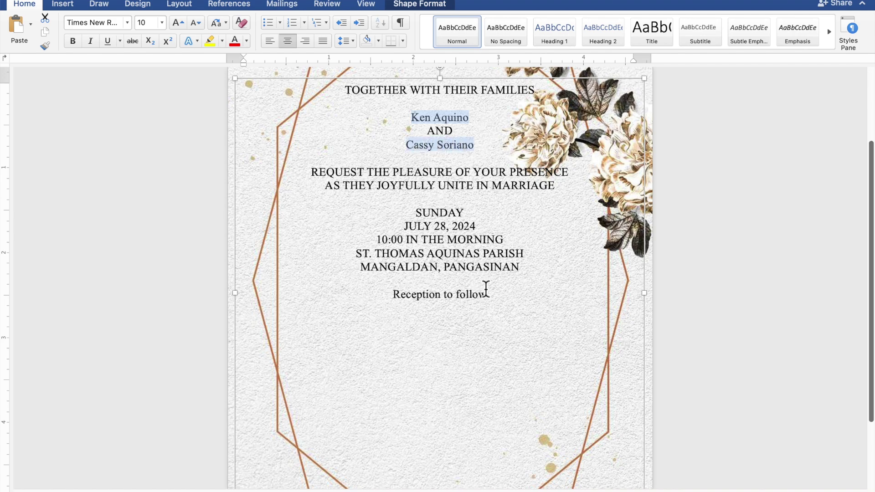
drag(490, 299, 427, 297)
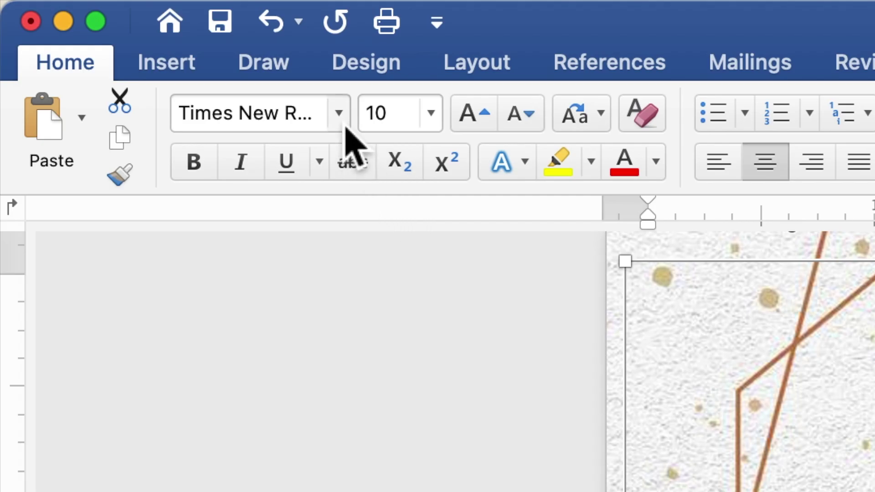
click(338, 114)
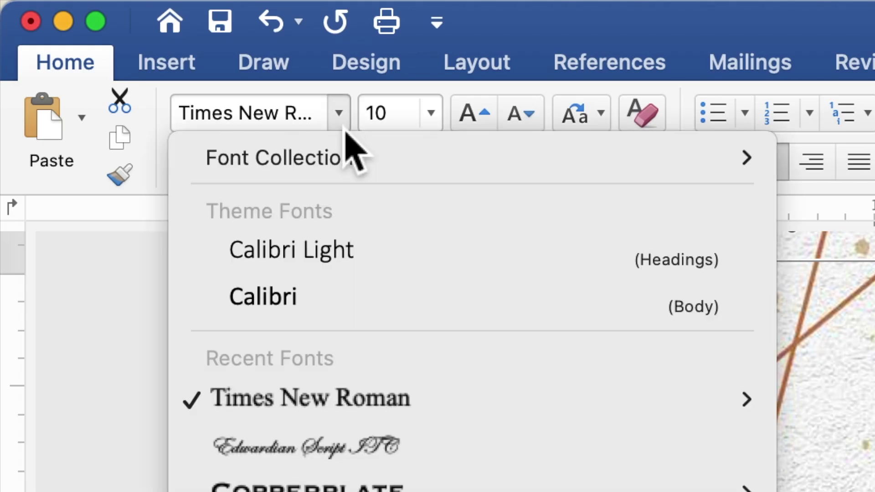
click(337, 446)
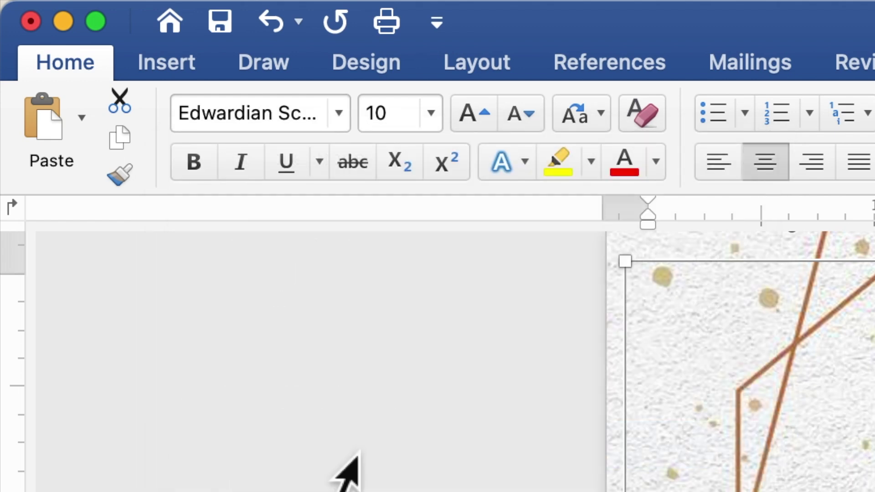
click(388, 119)
drag(388, 120, 368, 119)
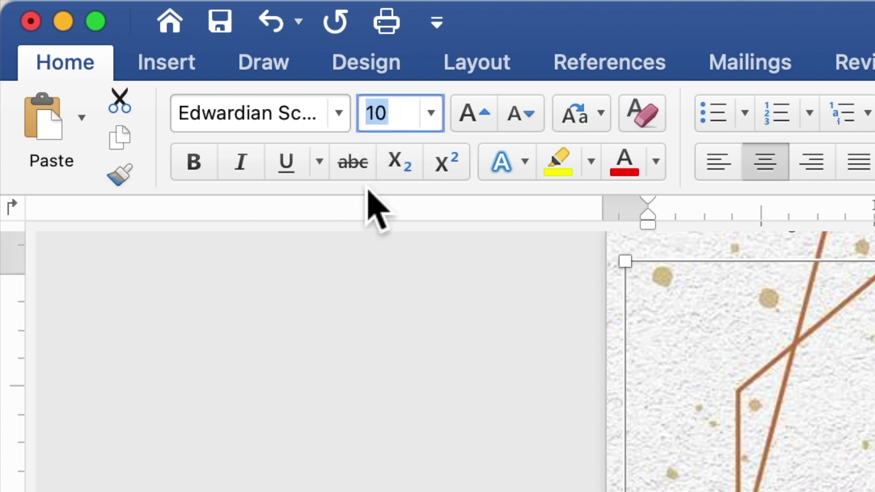
text(20)
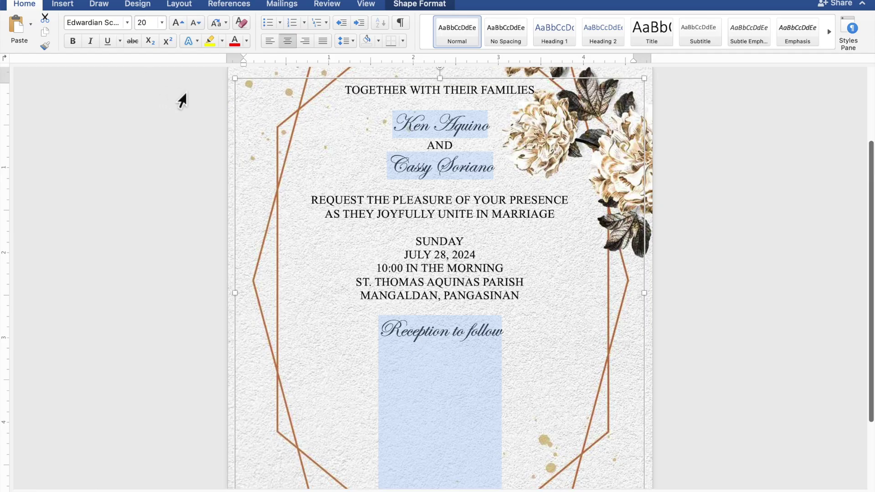
Select both of the couple's name lines and raise their font size from 20 pt to 40 pt.
click(495, 130)
drag(484, 131, 412, 129)
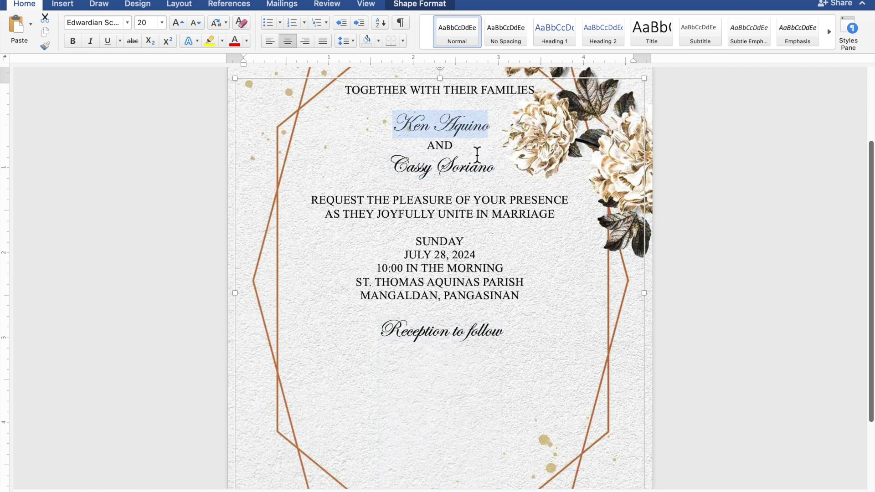
drag(501, 172, 411, 173)
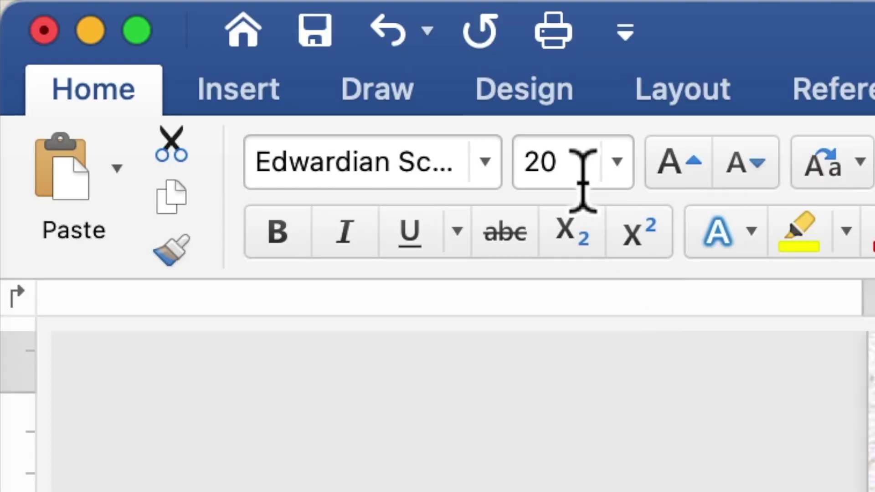
click(147, 28)
mouse_move(560, 180)
mouse_down()
mouse_move(527, 176)
mouse_move(517, 187)
mouse_up()
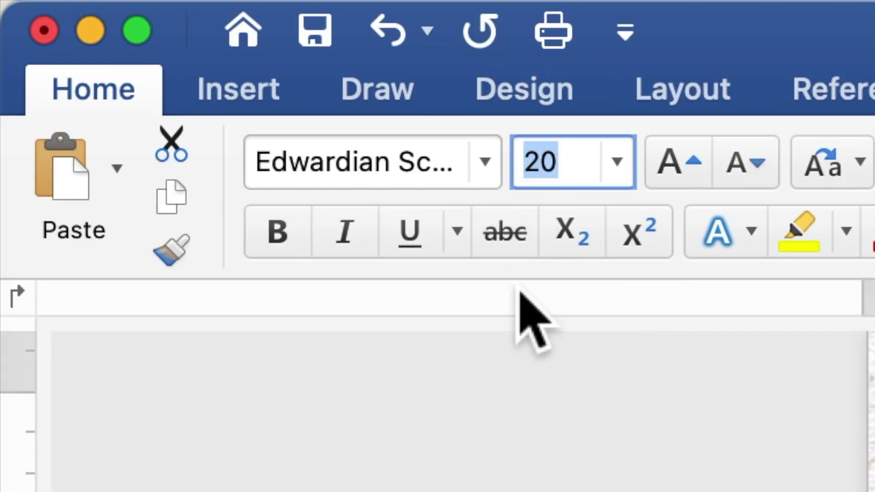
text(40)
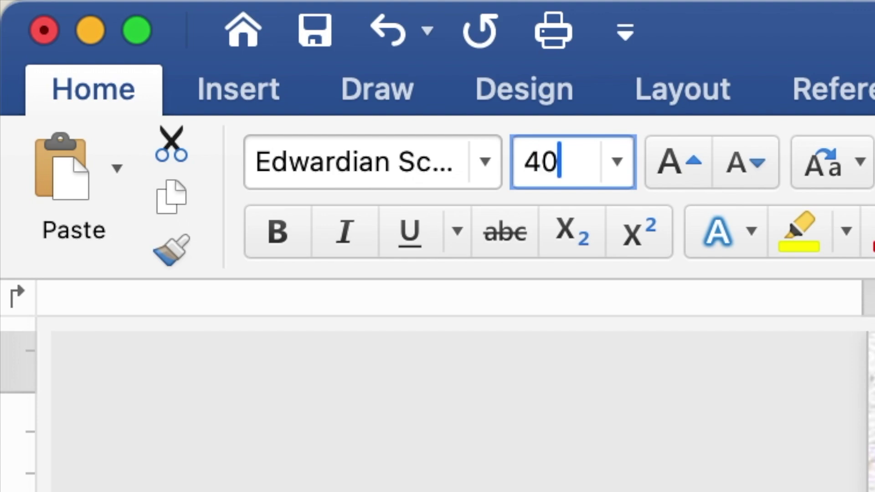
key(Return)
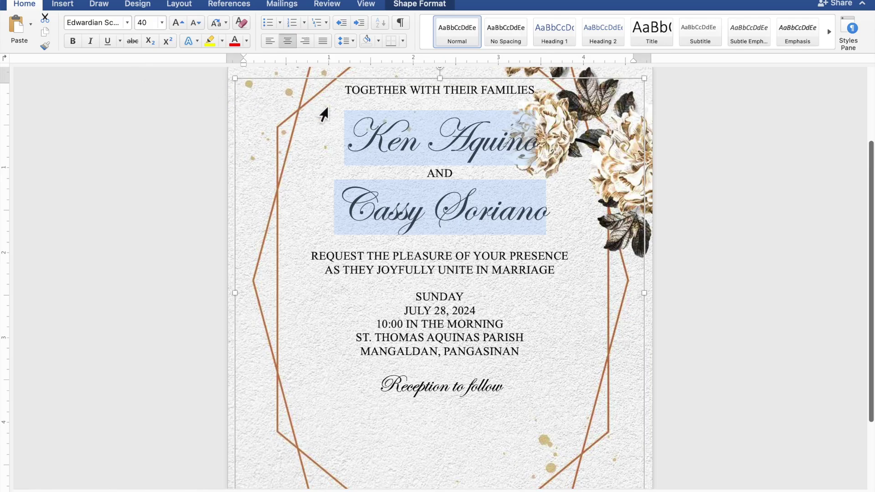
click(455, 108)
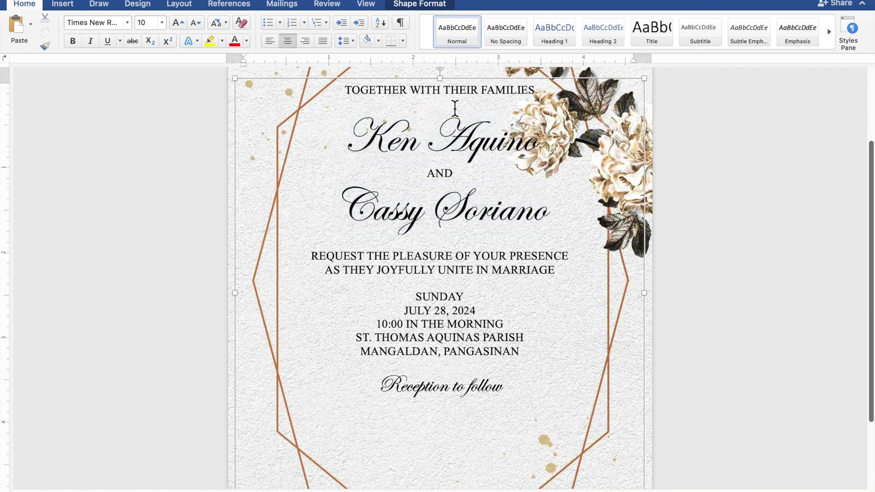
Insert two blank lines above the names and two more above the REQUEST THE PLEASURE paragraph.
key(Return)
key(Return)
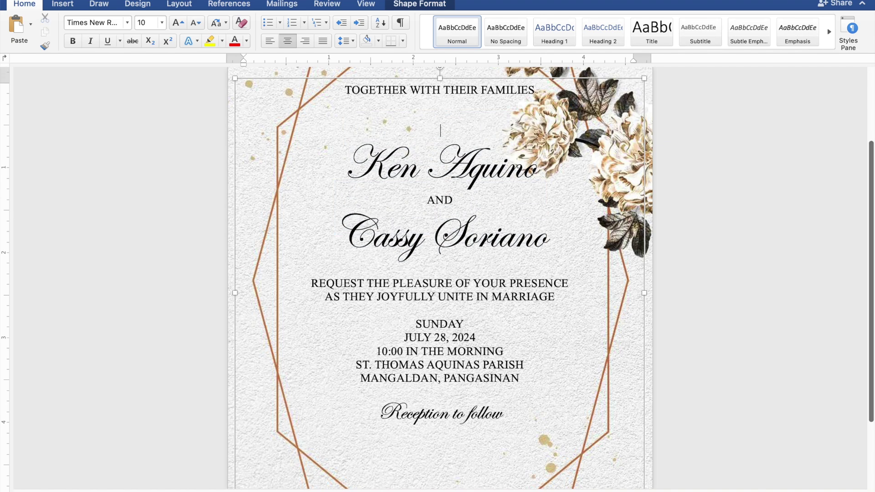
key(Return)
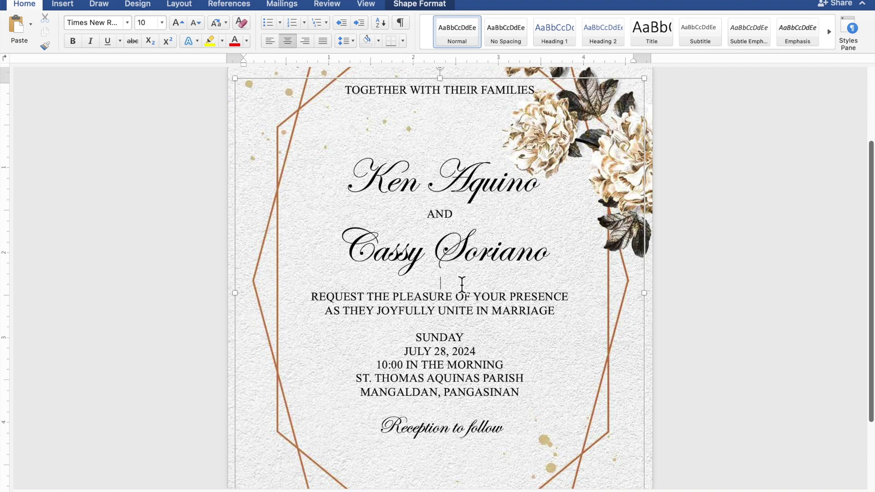
key(Return)
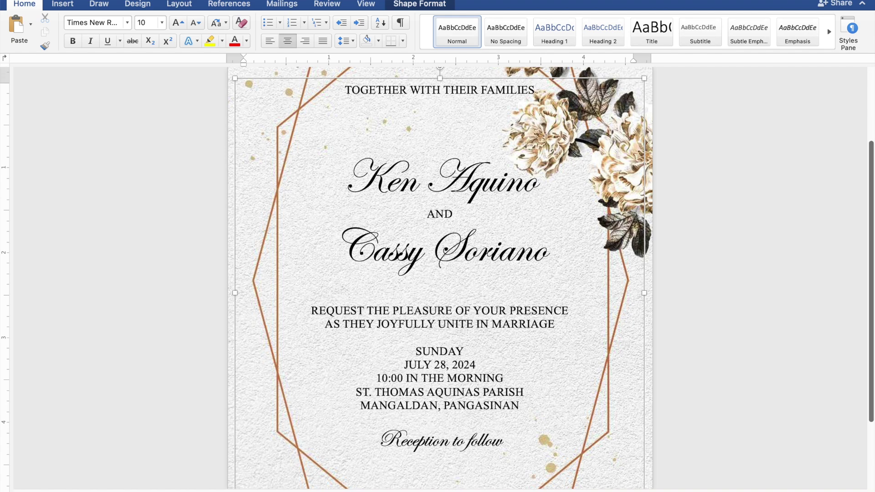
key(Return)
key(Return)
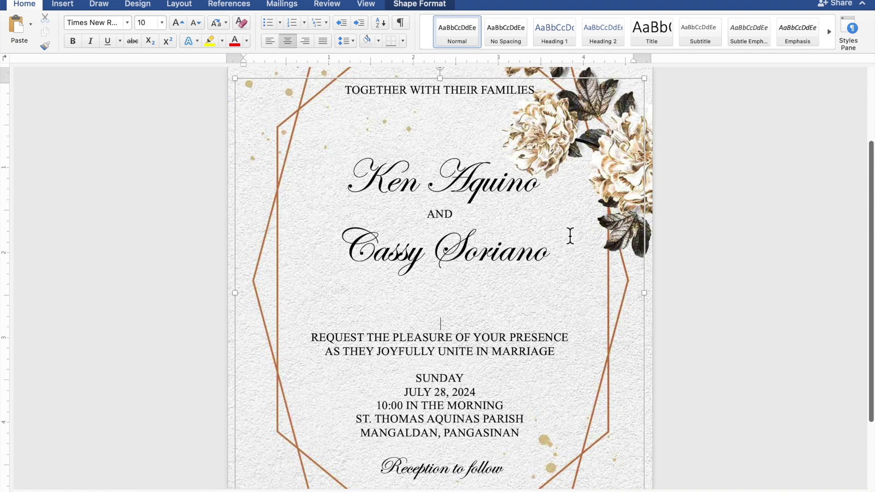
Nudge the invitation text box one step right within the copper frame, then deselect it.
scroll(570, 236, down, 2)
scroll(570, 236, down, 2)
scroll(570, 236, down, 2)
scroll(570, 235, down, 1)
scroll(570, 235, down, 2)
scroll(570, 235, down, 2)
scroll(570, 235, down, 1)
scroll(570, 235, down, 1)
scroll(570, 235, down, 1)
scroll(570, 235, down, 1)
scroll(570, 235, down, 1)
scroll(570, 235, down, 1)
scroll(570, 236, down, 1)
scroll(571, 235, down, 1)
scroll(570, 235, down, 1)
scroll(570, 235, down, 1)
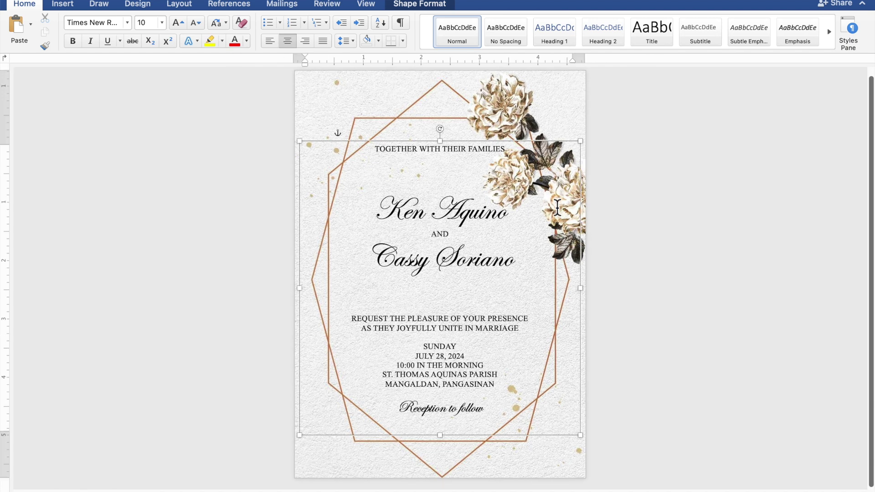
click(535, 146)
key(Right)
key(Right)
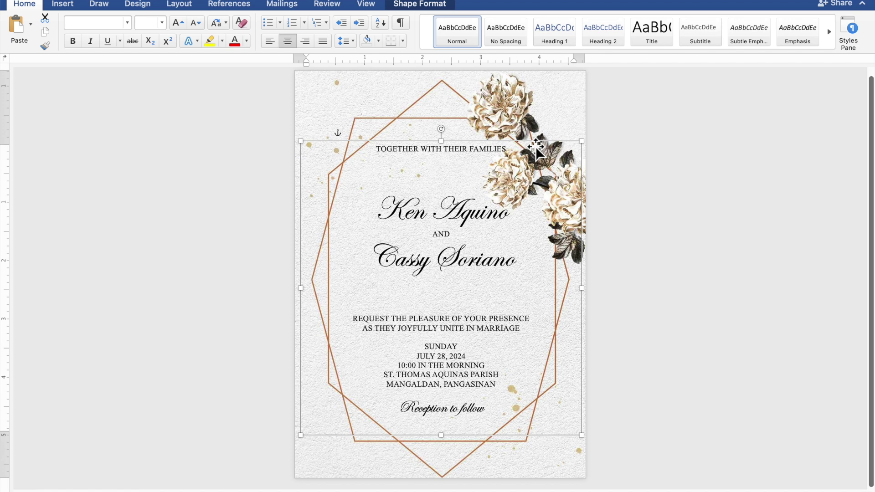
click(752, 297)
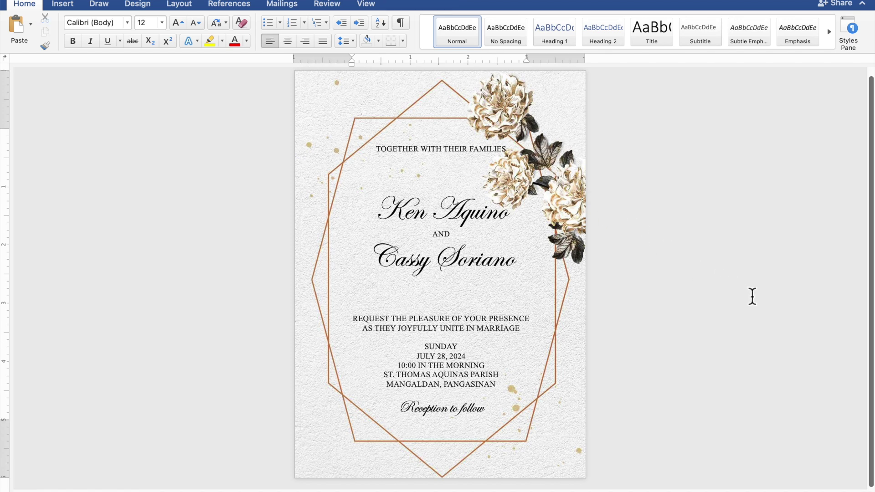